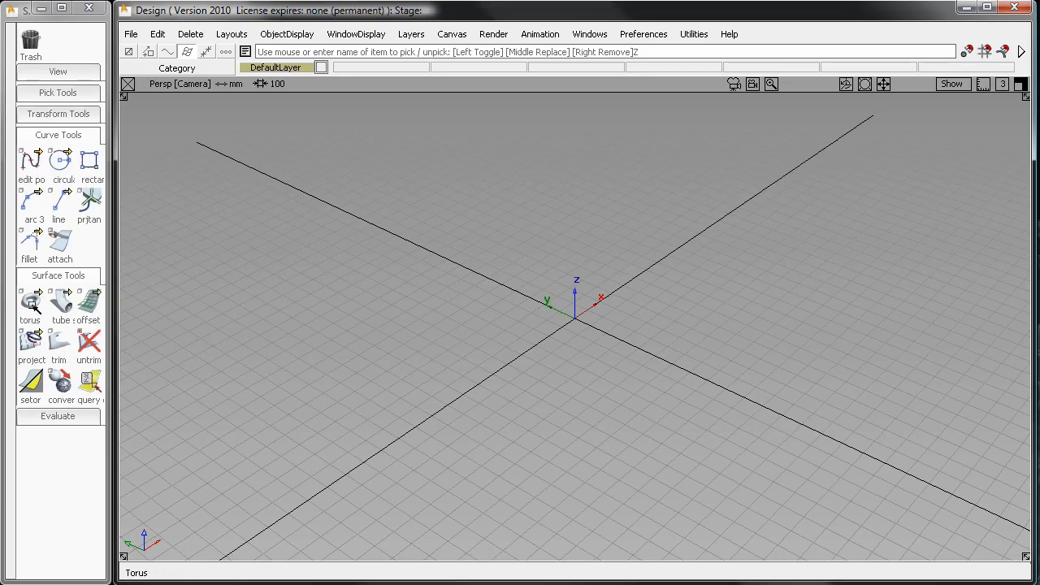
# Create a 360-degree torus at the origin with major radius 2.5 and minor radius 1.0, and display it shaded
pyautogui.moveTo(31, 303); pyautogui.dragTo(93, 304)
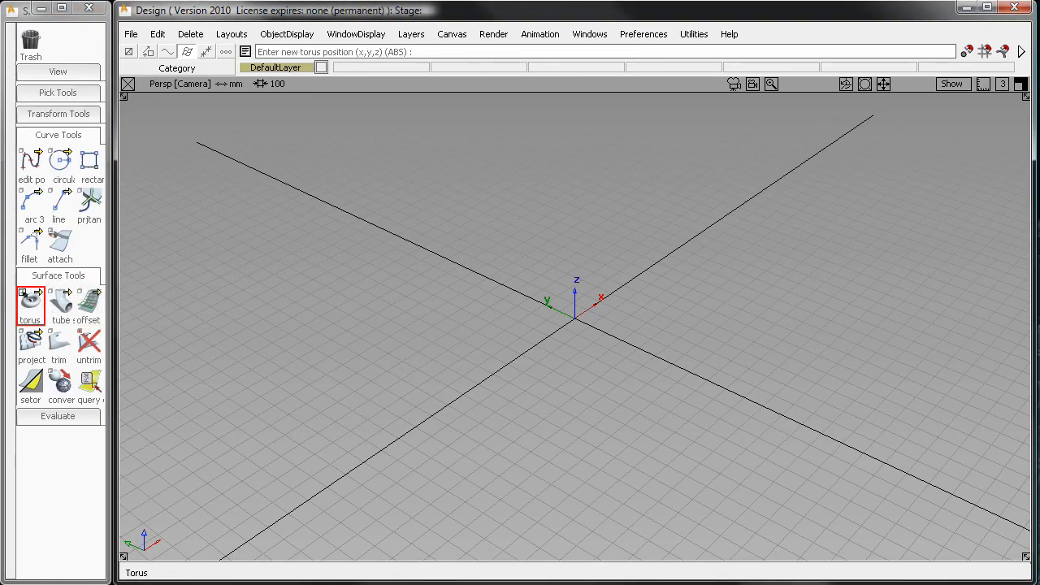
pyautogui.doubleClick(31, 304)
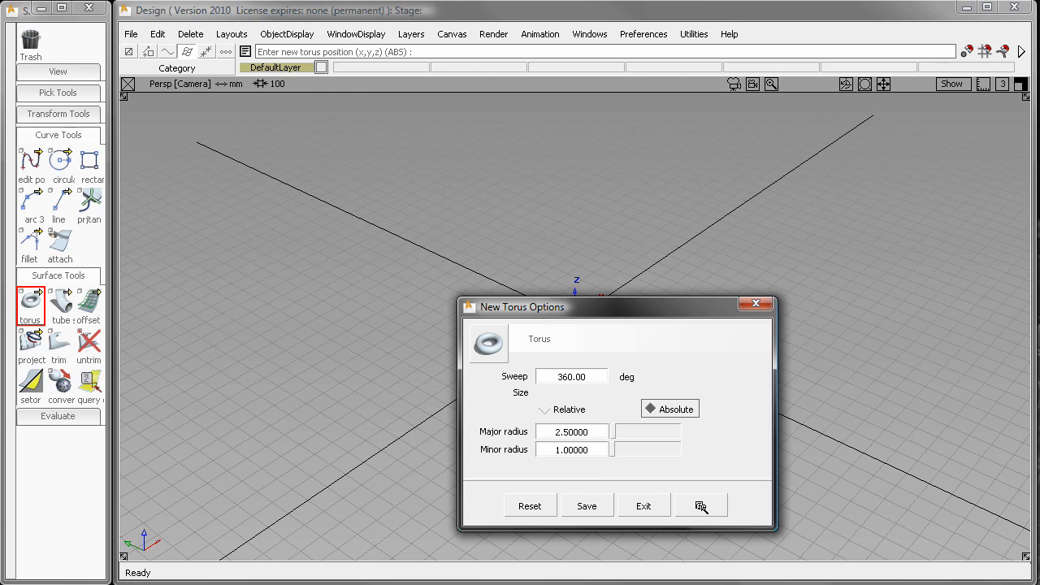
pyautogui.click(700, 506)
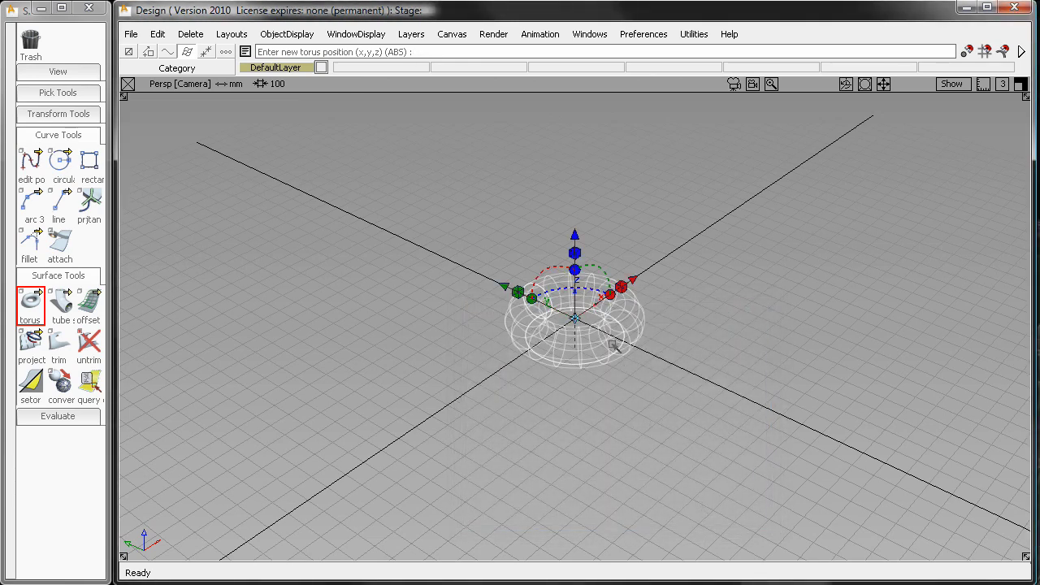
pyautogui.keyDown('ctrl'); pyautogui.keyDown('shift'); pyautogui.moveTo(620, 379); pyautogui.dragTo(621, 342); pyautogui.keyUp('shift'); pyautogui.keyUp('ctrl')
pyautogui.keyDown('ctrl'); pyautogui.keyDown('shift'); pyautogui.moveTo(603, 396); pyautogui.dragTo(697, 395, button='right'); pyautogui.keyUp('shift'); pyautogui.keyUp('ctrl')
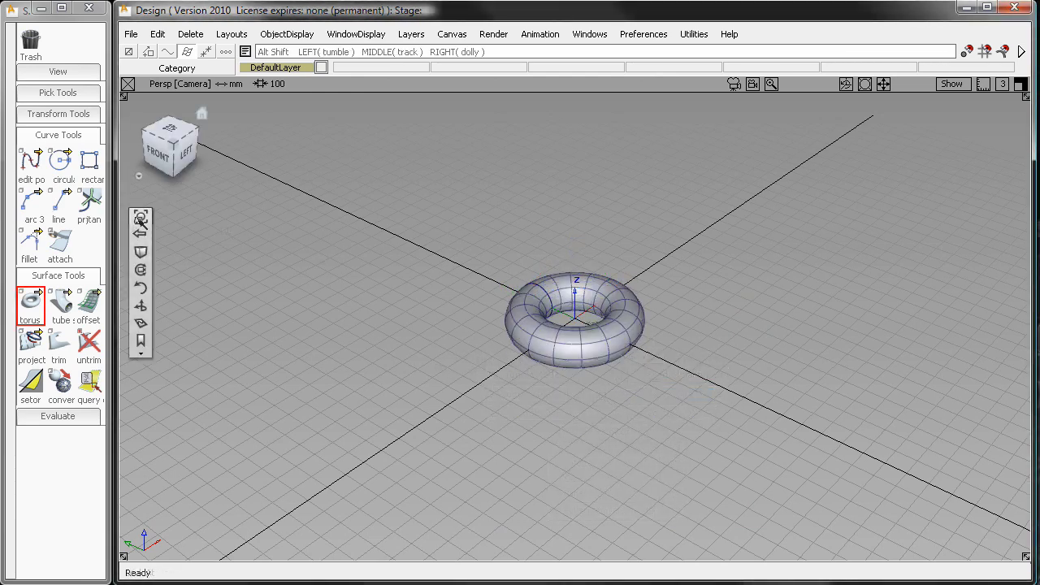
pyautogui.keyDown('alt'); pyautogui.keyDown('shift'); pyautogui.click(140, 217); pyautogui.keyUp('shift'); pyautogui.keyUp('alt')
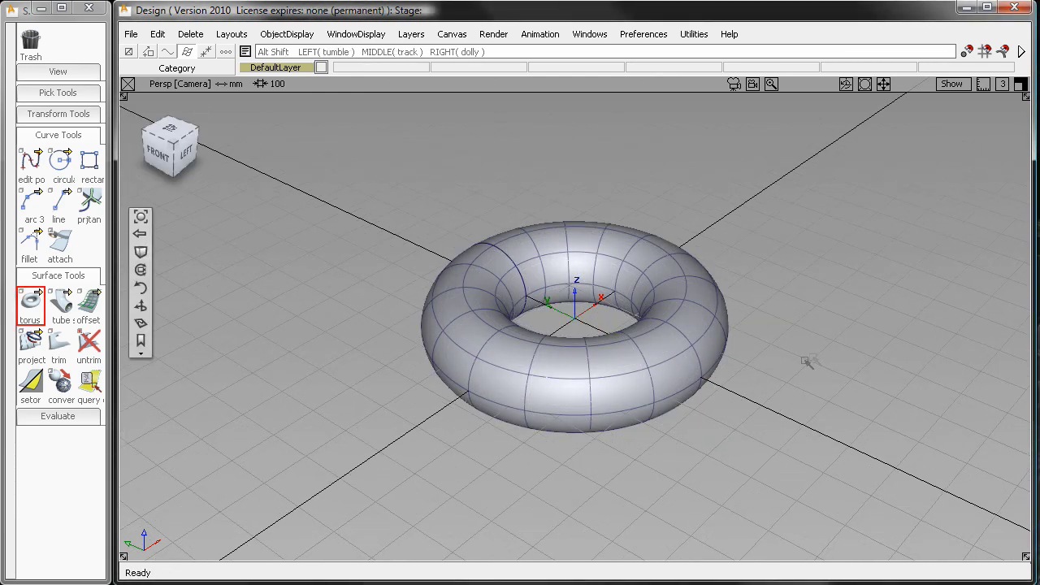
# Select the torus and scale it up proportionally
pyautogui.keyDown('ctrl'); pyautogui.keyDown('shift'); pyautogui.moveTo(636, 423); pyautogui.dragTo(637, 456); pyautogui.keyUp('shift'); pyautogui.keyUp('ctrl')
pyautogui.click(593, 408)
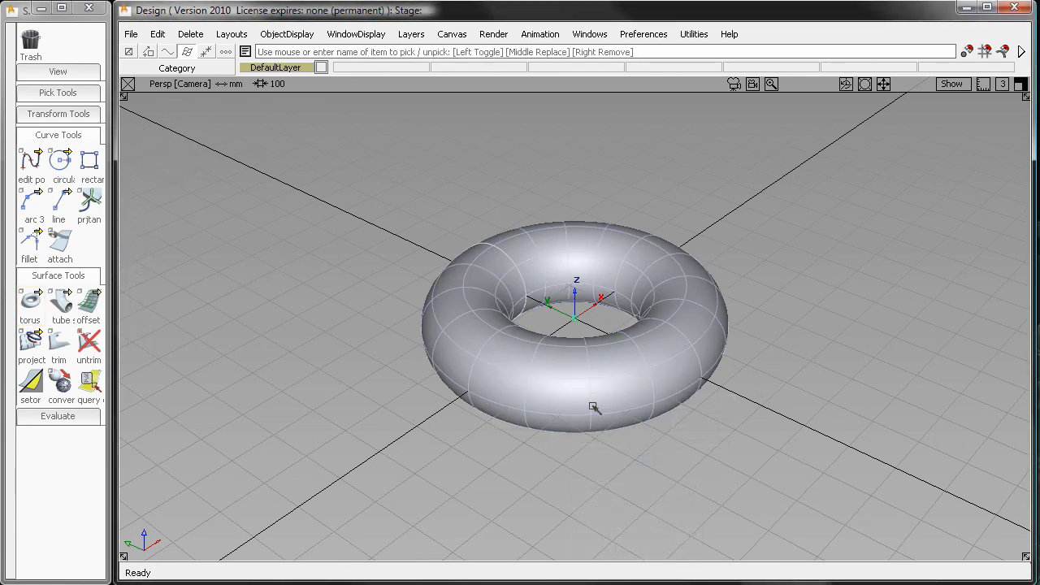
pyautogui.keyDown('ctrl'); pyautogui.keyDown('shift'); pyautogui.moveTo(717, 480); pyautogui.dragTo(726, 480, button='middle'); pyautogui.keyUp('shift'); pyautogui.keyUp('ctrl')
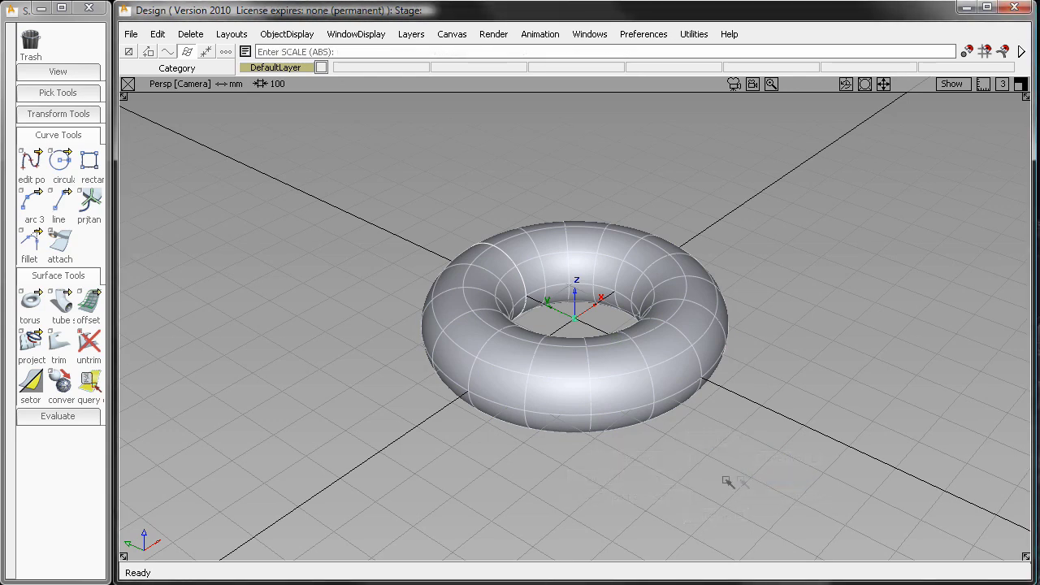
pyautogui.moveTo(726, 480); pyautogui.dragTo(781, 480)
# Stretch the torus unevenly with NonProportional Scale, undo the last stretch and clear the selection
pyautogui.keyDown('ctrl'); pyautogui.keyDown('shift'); pyautogui.moveTo(777, 491); pyautogui.dragTo(737, 511, button='middle'); pyautogui.keyUp('shift'); pyautogui.keyUp('ctrl')
pyautogui.moveTo(736, 511); pyautogui.dragTo(804, 496)
pyautogui.moveTo(791, 489); pyautogui.dragTo(820, 433, button='right')
pyautogui.moveTo(819, 433); pyautogui.dragTo(892, 471, button='middle')
pyautogui.hotkey('ctrl', 'z')
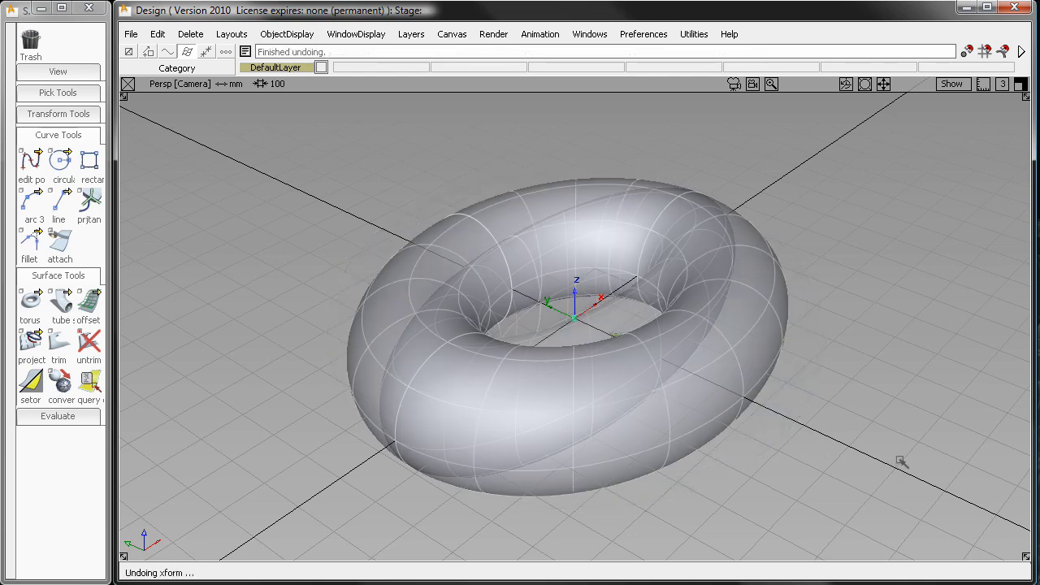
pyautogui.keyDown('ctrl'); pyautogui.keyDown('shift'); pyautogui.moveTo(765, 453); pyautogui.dragTo(764, 413); pyautogui.keyUp('shift'); pyautogui.keyUp('ctrl')
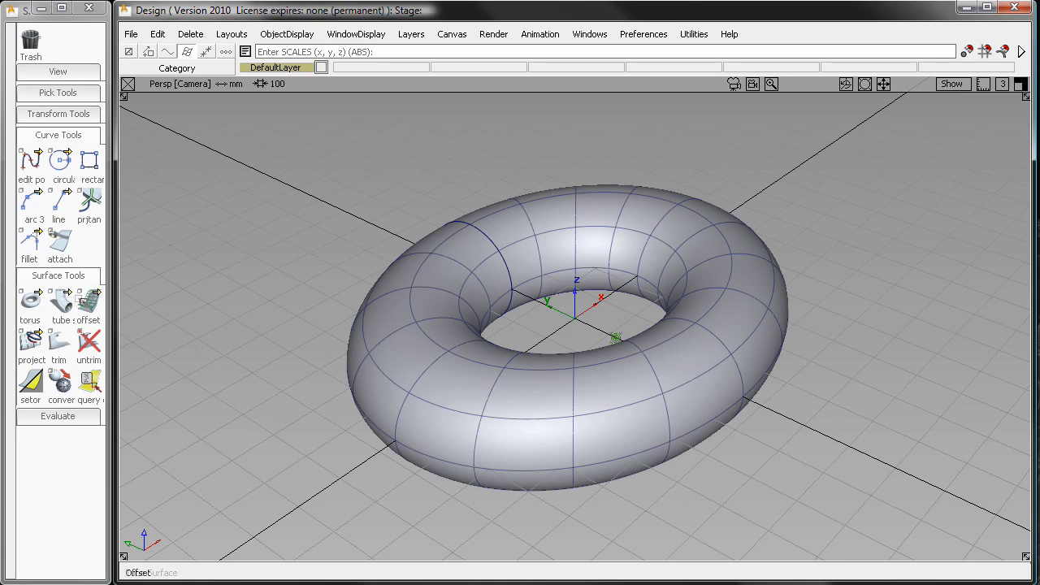
# Offset the torus surface outward by about 71.42 with Create History on, accept it and close the offset settings
pyautogui.click(88, 302)
pyautogui.click(87, 305)
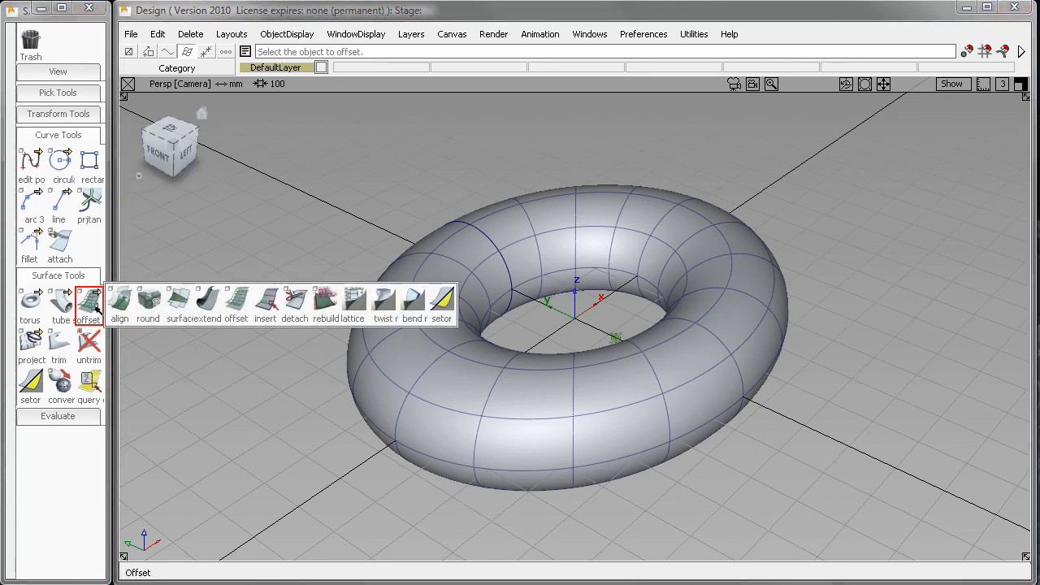
pyautogui.doubleClick(88, 305)
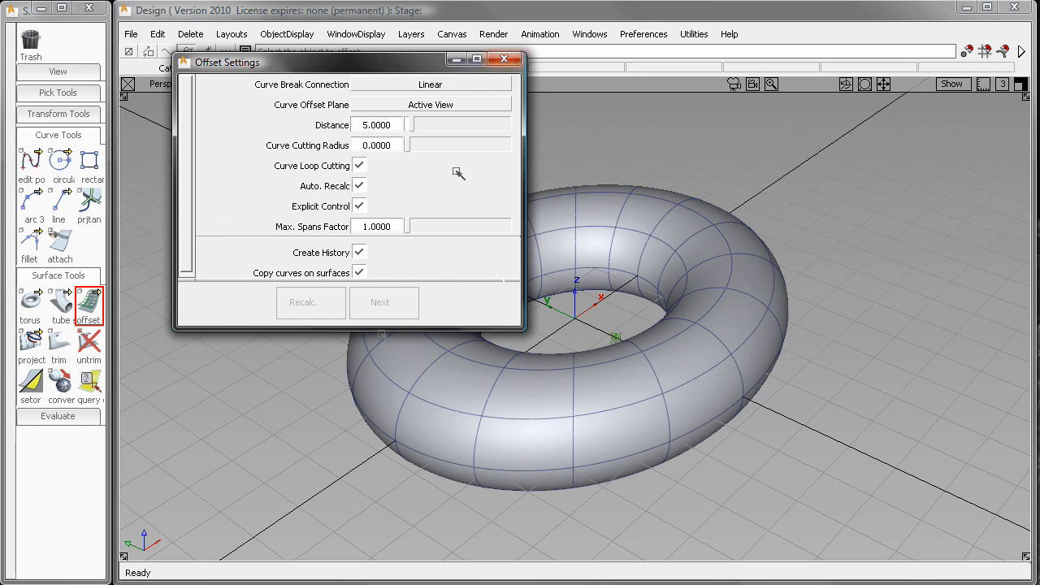
pyautogui.click(493, 393)
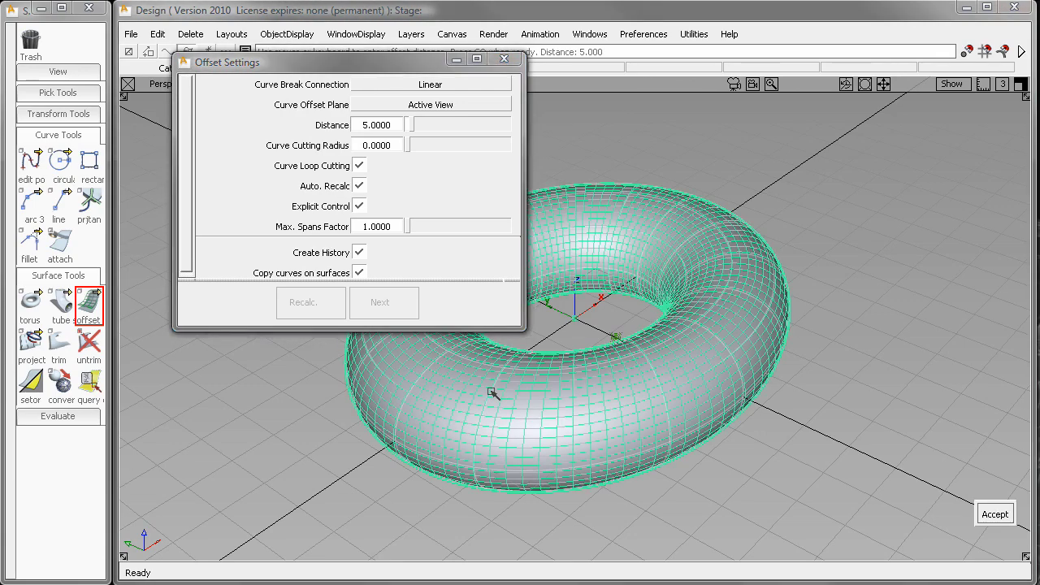
pyautogui.moveTo(790, 475)
pyautogui.mouseDown()
pyautogui.moveTo(801, 470)
pyautogui.moveTo(772, 486)
pyautogui.moveTo(806, 471)
pyautogui.mouseUp()
pyautogui.keyDown('ctrl'); pyautogui.keyDown('shift'); pyautogui.moveTo(806, 470); pyautogui.dragTo(838, 467, button='right'); pyautogui.keyUp('shift'); pyautogui.keyUp('ctrl')
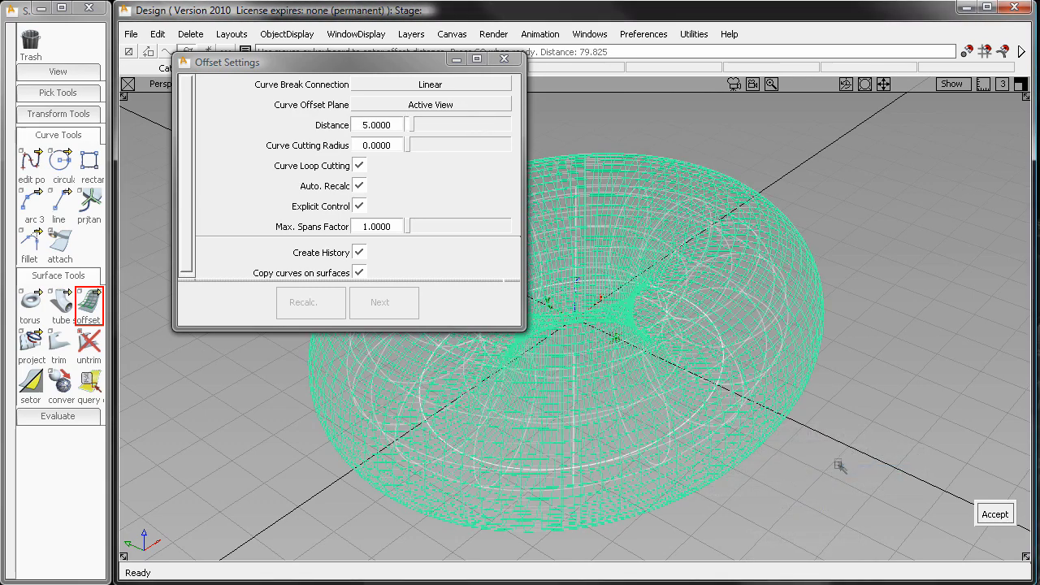
pyautogui.moveTo(837, 464)
pyautogui.mouseDown()
pyautogui.moveTo(805, 478)
pyautogui.moveTo(842, 468)
pyautogui.moveTo(954, 498)
pyautogui.mouseUp()
pyautogui.click(982, 512)
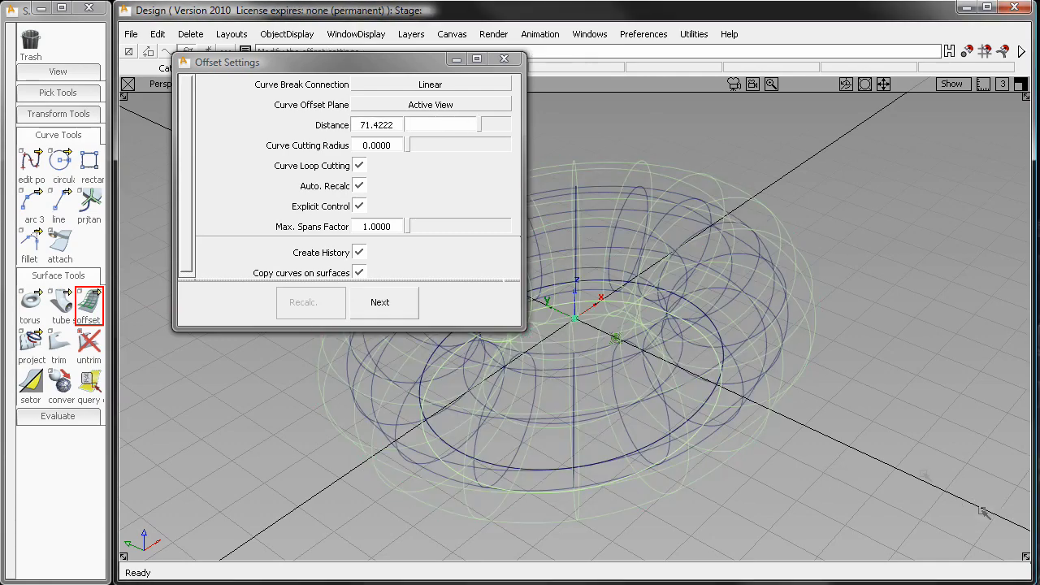
pyautogui.click(505, 60)
pyautogui.keyDown('alt'); pyautogui.keyDown('shift'); pyautogui.moveTo(595, 238); pyautogui.dragTo(579, 364, button='right'); pyautogui.keyUp('shift'); pyautogui.keyUp('alt')
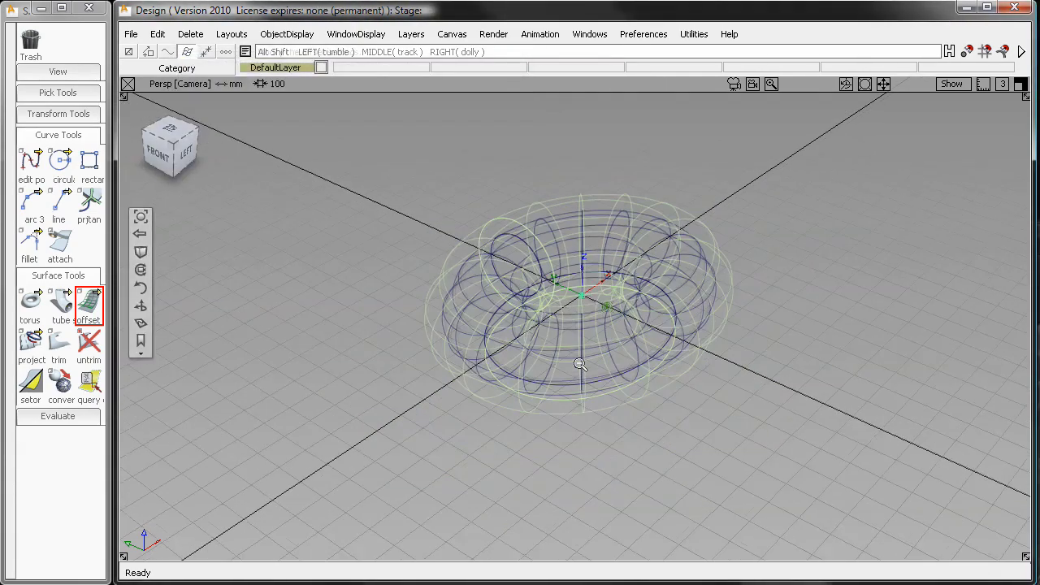
# Select the original inner torus and move it away from the origin together with its linked offset
pyautogui.keyDown('ctrl'); pyautogui.keyDown('shift'); pyautogui.moveTo(585, 296); pyautogui.dragTo(625, 288); pyautogui.keyUp('shift'); pyautogui.keyUp('ctrl')
pyautogui.click(598, 224)
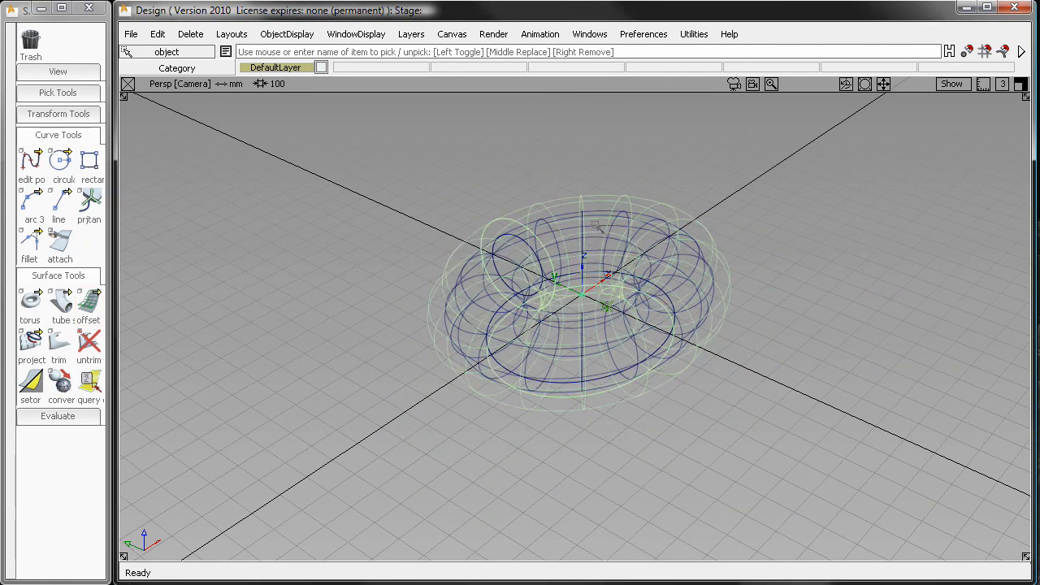
pyautogui.click(610, 227)
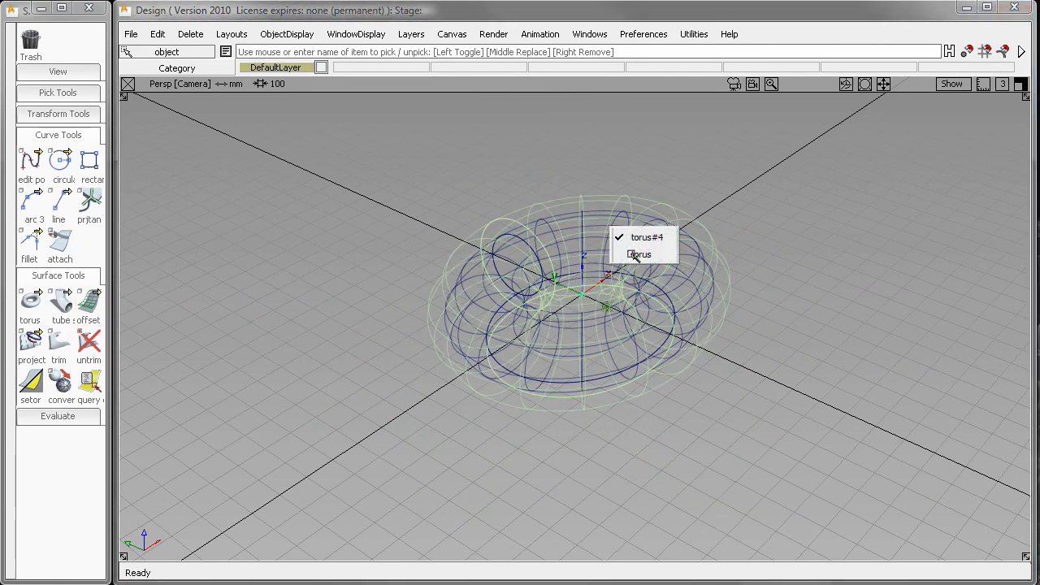
pyautogui.click(634, 255)
pyautogui.hotkey('alt', 'shift')
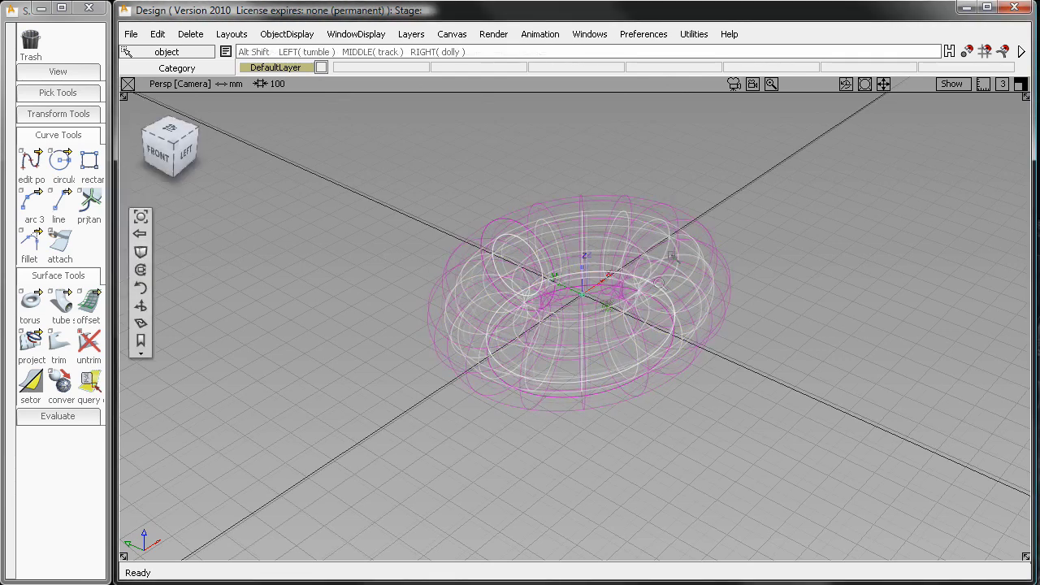
pyautogui.keyDown('alt'); pyautogui.keyDown('shift'); pyautogui.moveTo(658, 283); pyautogui.dragTo(658, 302, button='right'); pyautogui.keyUp('shift'); pyautogui.keyUp('alt')
pyautogui.keyDown('ctrl'); pyautogui.keyDown('shift'); pyautogui.moveTo(674, 302); pyautogui.dragTo(672, 275, button='middle'); pyautogui.keyUp('shift'); pyautogui.keyUp('ctrl')
pyautogui.moveTo(663, 392); pyautogui.dragTo(624, 285)
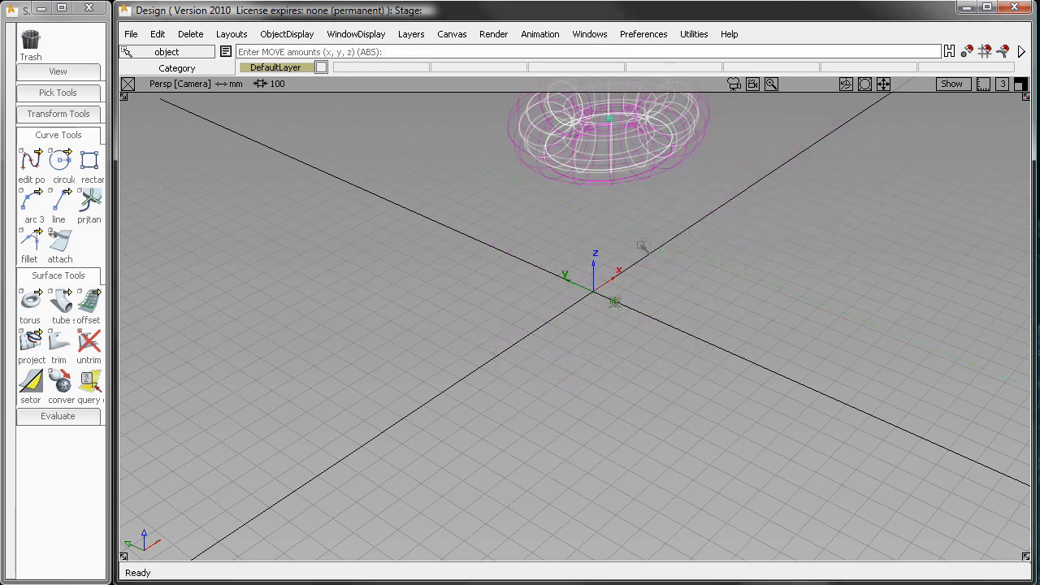
# Move the offset torus away from the original one, agreeing to remove its construction history
pyautogui.keyDown('ctrl'); pyautogui.keyDown('shift'); pyautogui.moveTo(640, 245); pyautogui.dragTo(625, 193); pyautogui.keyUp('shift'); pyautogui.keyUp('ctrl')
pyautogui.click(615, 187)
pyautogui.keyDown('ctrl'); pyautogui.keyDown('shift'); pyautogui.moveTo(644, 214); pyautogui.dragTo(656, 209, button='middle'); pyautogui.keyUp('shift'); pyautogui.keyUp('ctrl')
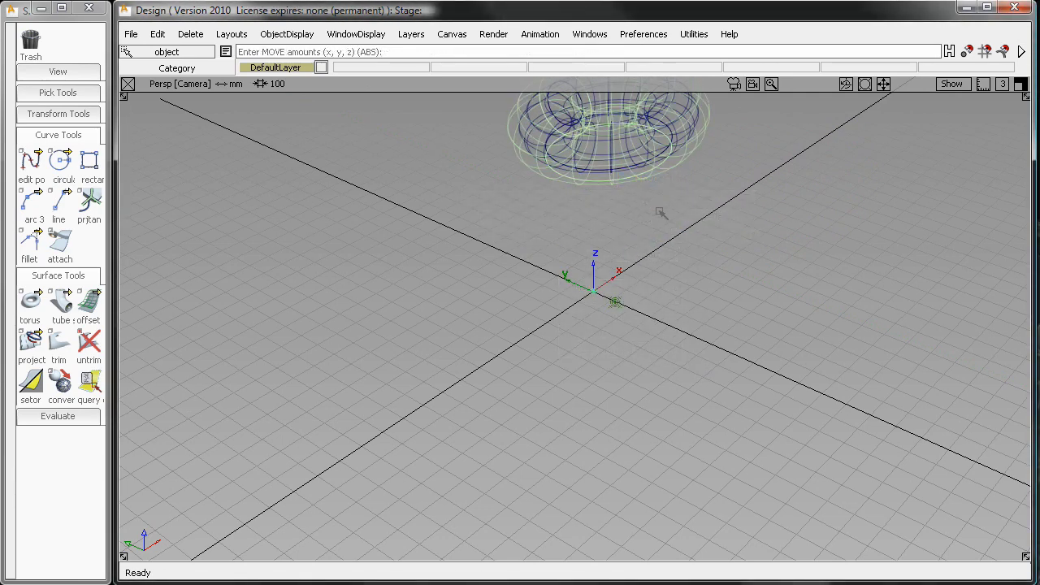
pyautogui.click(662, 213)
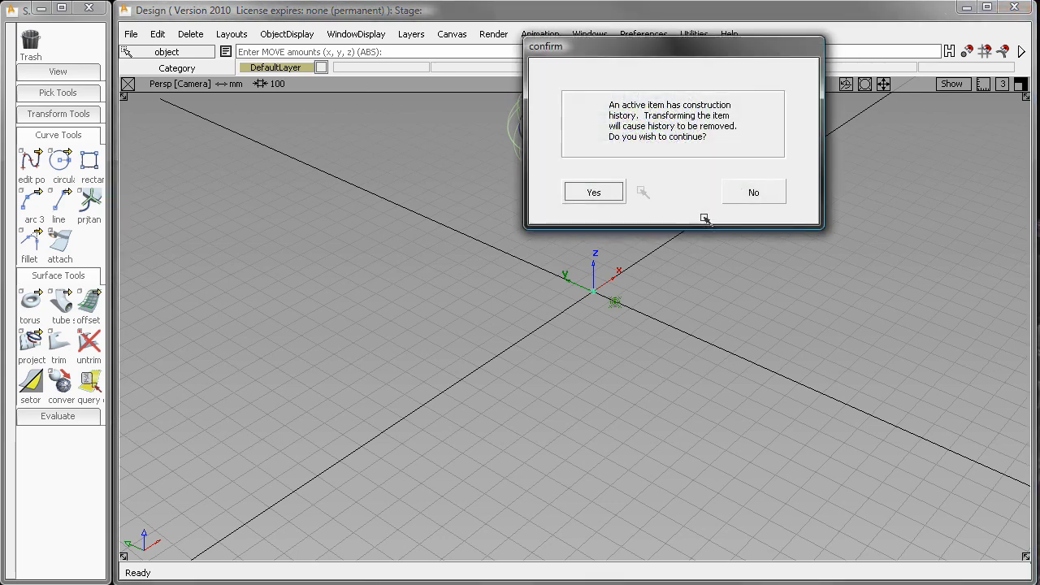
pyautogui.click(608, 192)
pyautogui.moveTo(660, 213); pyautogui.dragTo(951, 279)
# Clear the selection and shade both separated tori for viewing from another angle
pyautogui.keyDown('ctrl'); pyautogui.keyDown('shift'); pyautogui.click(684, 288); pyautogui.keyUp('shift'); pyautogui.keyUp('ctrl')
pyautogui.keyDown('ctrl'); pyautogui.keyDown('shift'); pyautogui.moveTo(685, 287); pyautogui.dragTo(689, 247); pyautogui.keyUp('shift'); pyautogui.keyUp('ctrl')
pyautogui.keyDown('ctrl'); pyautogui.keyDown('shift'); pyautogui.moveTo(566, 244); pyautogui.dragTo(613, 251, button='right'); pyautogui.keyUp('shift'); pyautogui.keyUp('ctrl')
pyautogui.keyDown('alt'); pyautogui.keyDown('shift'); pyautogui.moveTo(621, 268); pyautogui.dragTo(537, 178); pyautogui.keyUp('shift'); pyautogui.keyUp('alt')
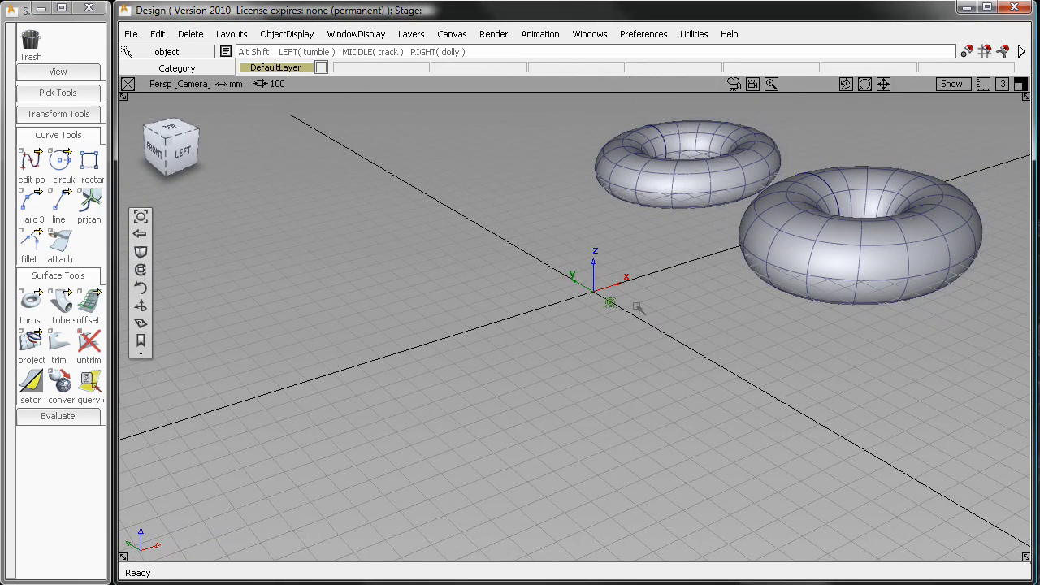
pyautogui.keyDown('alt'); pyautogui.keyDown('shift'); pyautogui.moveTo(639, 302); pyautogui.dragTo(702, 312); pyautogui.keyUp('shift'); pyautogui.keyUp('alt')
pyautogui.moveTo(629, 274)
pyautogui.keyDown('ctrl'); pyautogui.keyDown('shift'); pyautogui.mouseDown()
pyautogui.moveTo(578, 293)
pyautogui.moveTo(654, 290)
pyautogui.mouseUp(); pyautogui.keyUp('shift'); pyautogui.keyUp('ctrl')
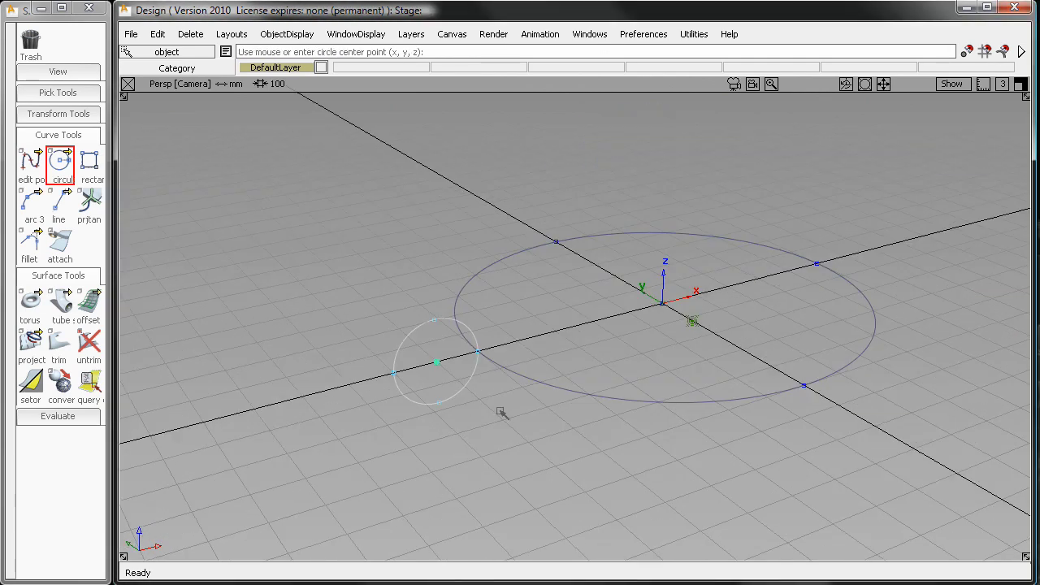
# Select both circles, move their pivots to the point where the circles meet, and clear the selection
pyautogui.keyDown('ctrl'); pyautogui.keyDown('shift'); pyautogui.moveTo(499, 411); pyautogui.dragTo(479, 429); pyautogui.keyUp('shift'); pyautogui.keyUp('ctrl')
pyautogui.keyDown('ctrl'); pyautogui.keyDown('shift'); pyautogui.moveTo(532, 423); pyautogui.dragTo(529, 420, button='middle'); pyautogui.keyUp('shift'); pyautogui.keyUp('ctrl')
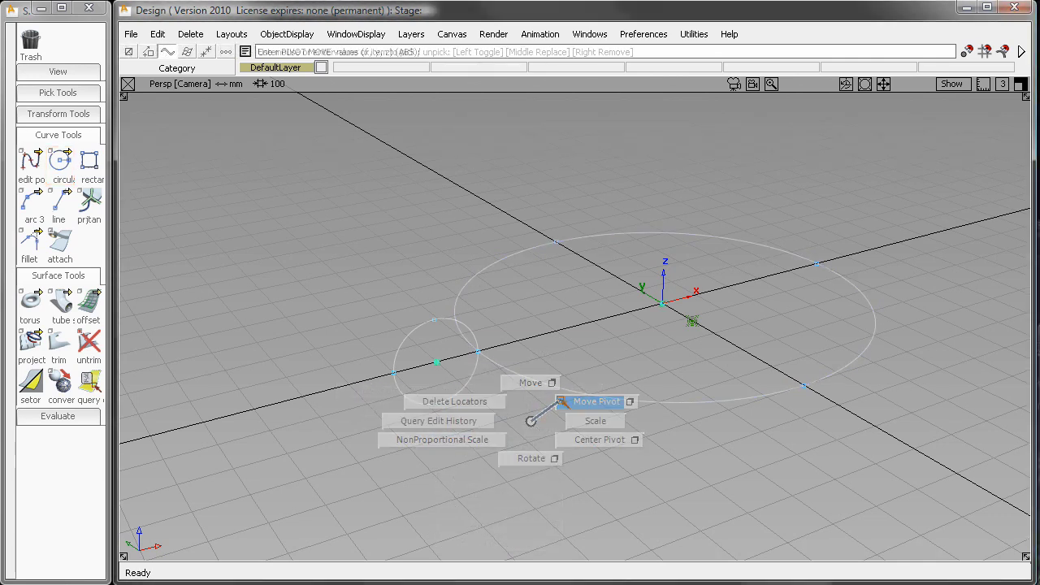
pyautogui.keyDown('ctrl'); pyautogui.keyDown('shift'); pyautogui.moveTo(522, 420); pyautogui.dragTo(509, 395); pyautogui.keyUp('shift'); pyautogui.keyUp('ctrl')
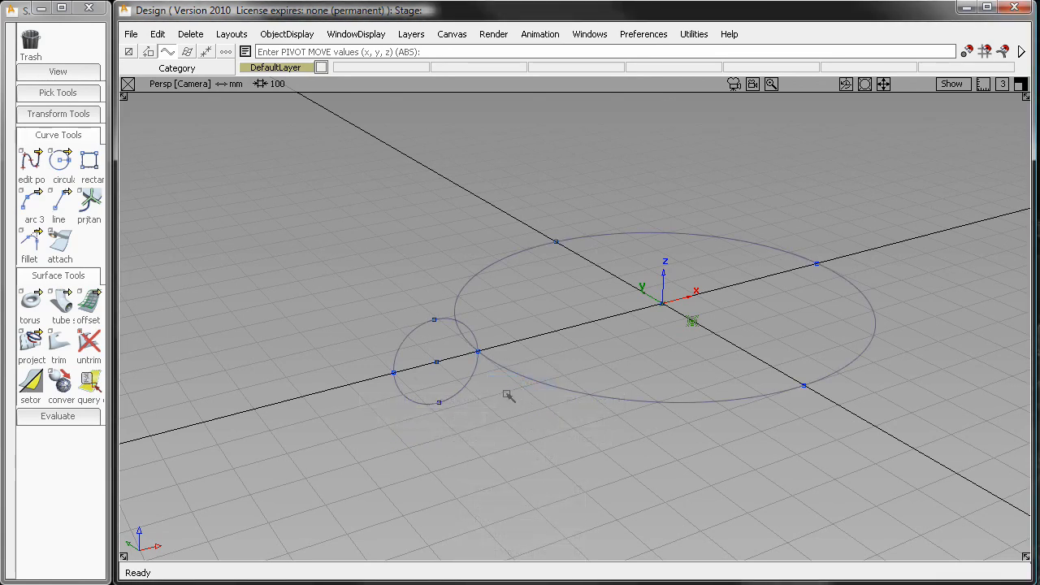
# Select the small vertical circle and scale it down about its moved pivot
pyautogui.keyDown('ctrl'); pyautogui.keyDown('shift'); pyautogui.moveTo(510, 386); pyautogui.dragTo(471, 394); pyautogui.keyUp('shift'); pyautogui.keyUp('ctrl')
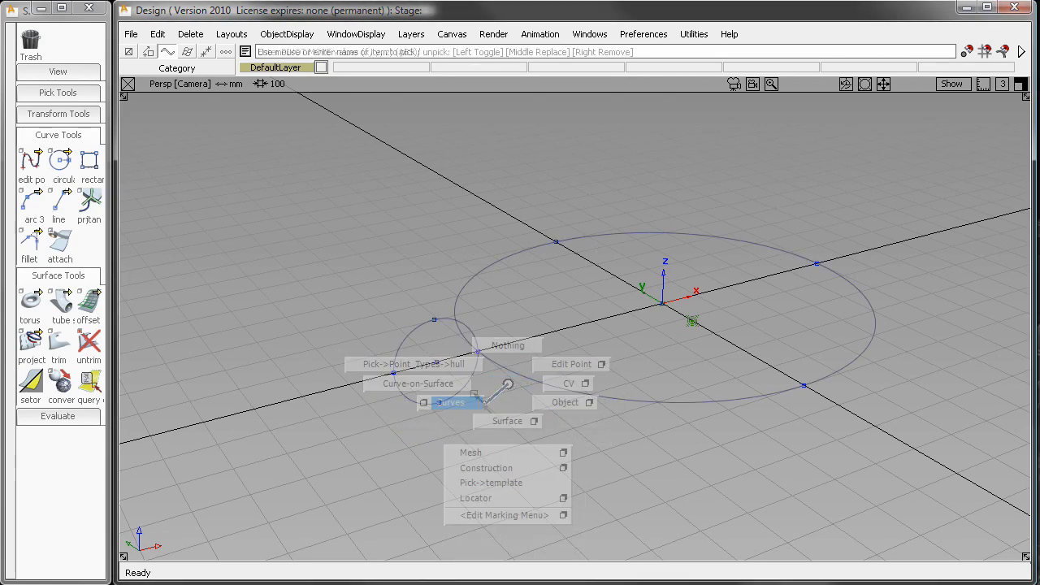
pyautogui.click(470, 386)
pyautogui.keyDown('ctrl'); pyautogui.keyDown('shift'); pyautogui.moveTo(516, 423); pyautogui.dragTo(553, 423, button='middle'); pyautogui.keyUp('shift'); pyautogui.keyUp('ctrl')
pyautogui.moveTo(532, 428); pyautogui.dragTo(507, 409)
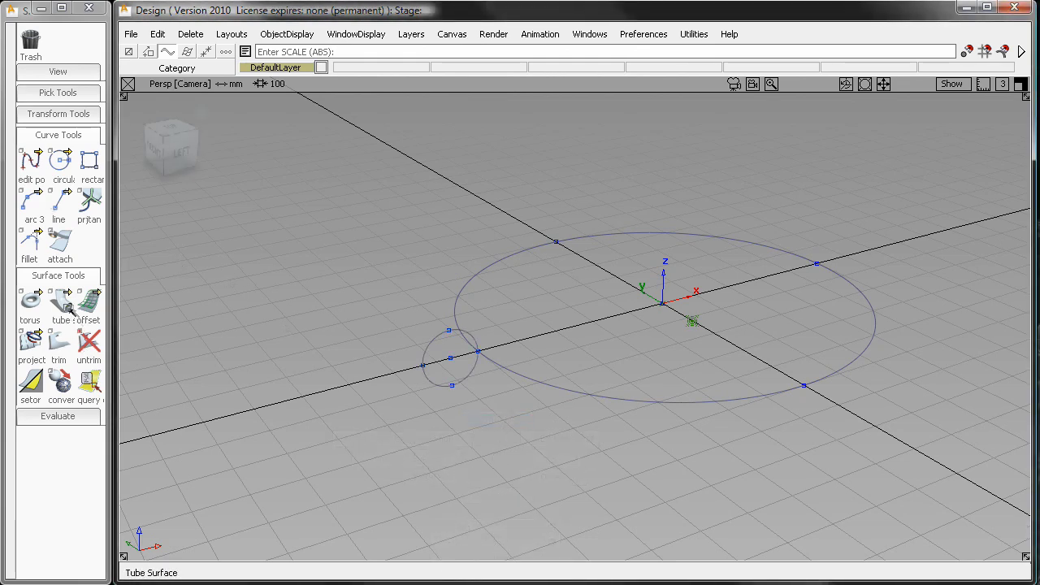
# Build a rail surface using the small circle as generation curve and the large circle as rail
pyautogui.moveTo(65, 307); pyautogui.dragTo(179, 310)
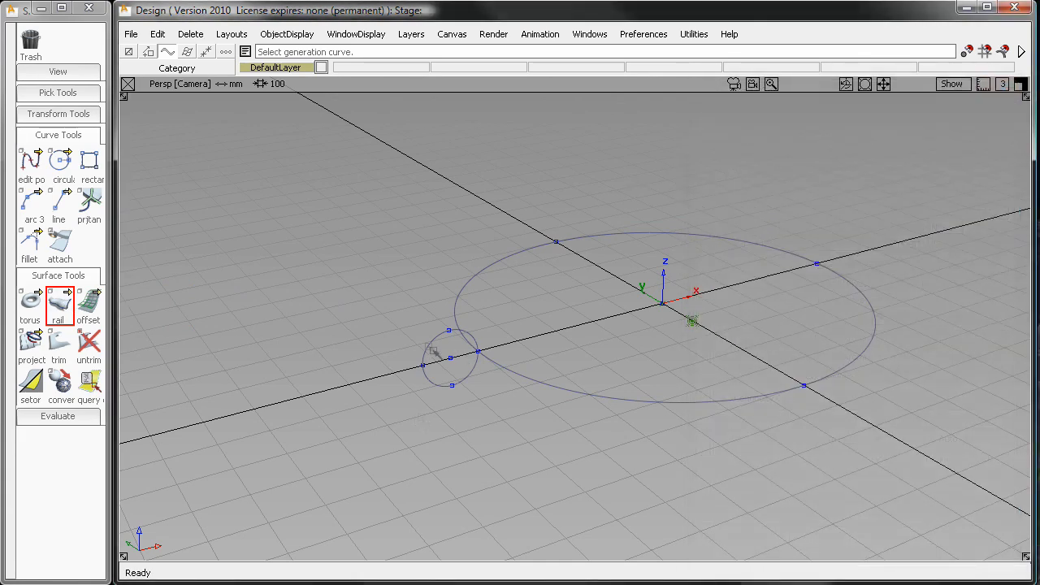
pyautogui.click(433, 347)
pyautogui.click(524, 393)
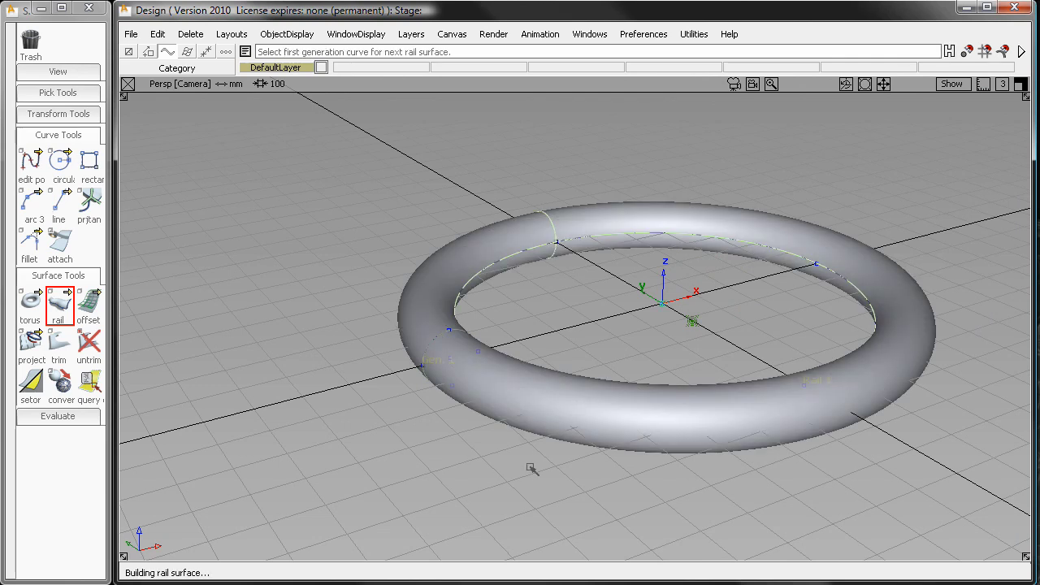
# Scale the small generation circle up to thicken the rail surface
pyautogui.keyDown('ctrl'); pyautogui.keyDown('shift'); pyautogui.moveTo(523, 464); pyautogui.dragTo(468, 484); pyautogui.keyUp('shift'); pyautogui.keyUp('ctrl')
pyautogui.click(428, 355)
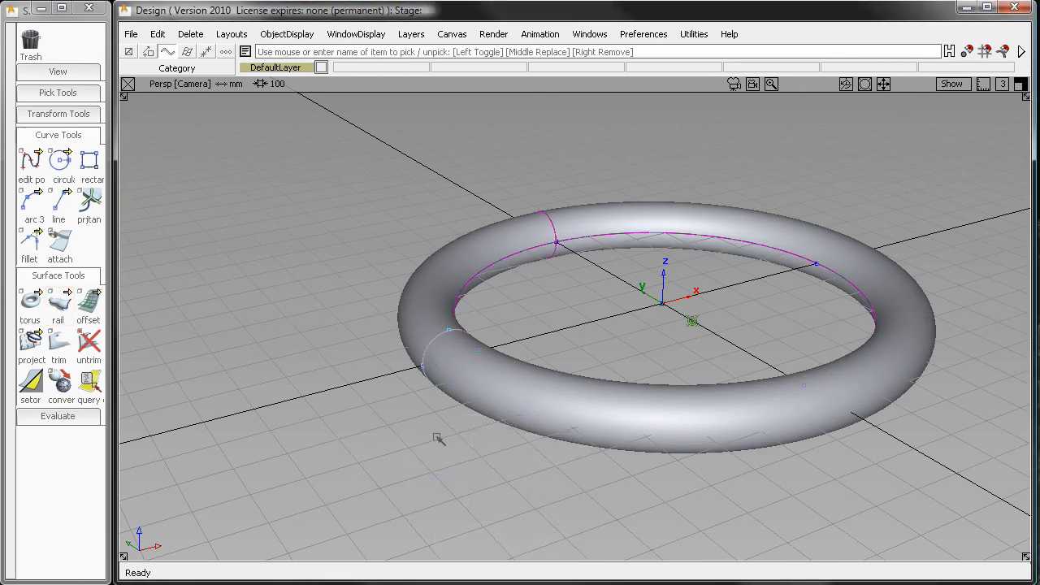
pyautogui.keyDown('ctrl'); pyautogui.keyDown('shift'); pyautogui.moveTo(438, 439); pyautogui.dragTo(475, 438, button='right'); pyautogui.keyUp('shift'); pyautogui.keyUp('ctrl')
pyautogui.moveTo(461, 446); pyautogui.dragTo(433, 458)
# Scale the large rail circle down to shrink the ring's overall diameter
pyautogui.click(462, 295)
pyautogui.keyDown('ctrl'); pyautogui.keyDown('shift'); pyautogui.moveTo(623, 294); pyautogui.dragTo(660, 294, button='right'); pyautogui.keyUp('shift'); pyautogui.keyUp('ctrl')
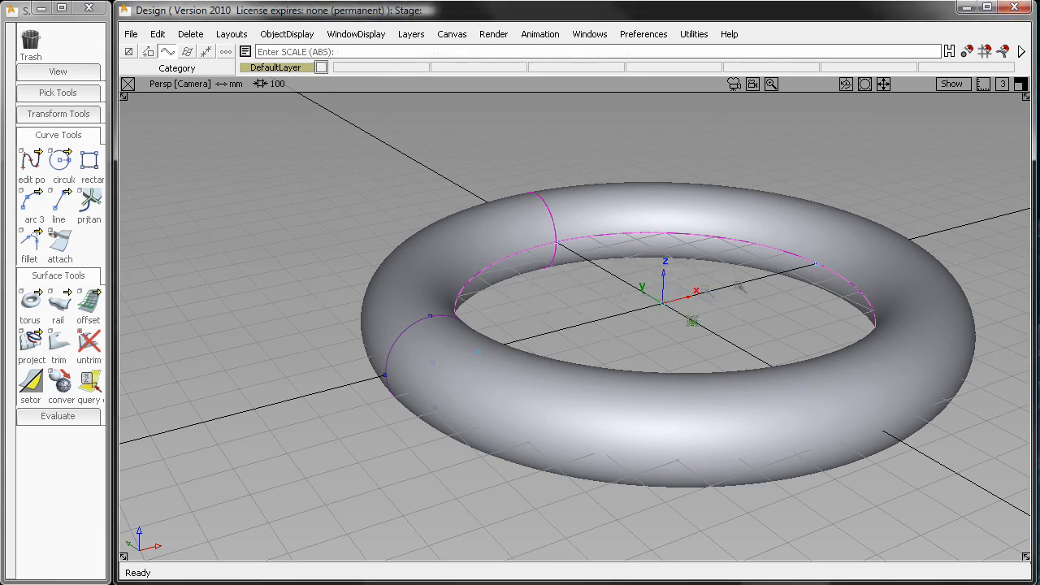
pyautogui.moveTo(751, 297); pyautogui.dragTo(418, 389)
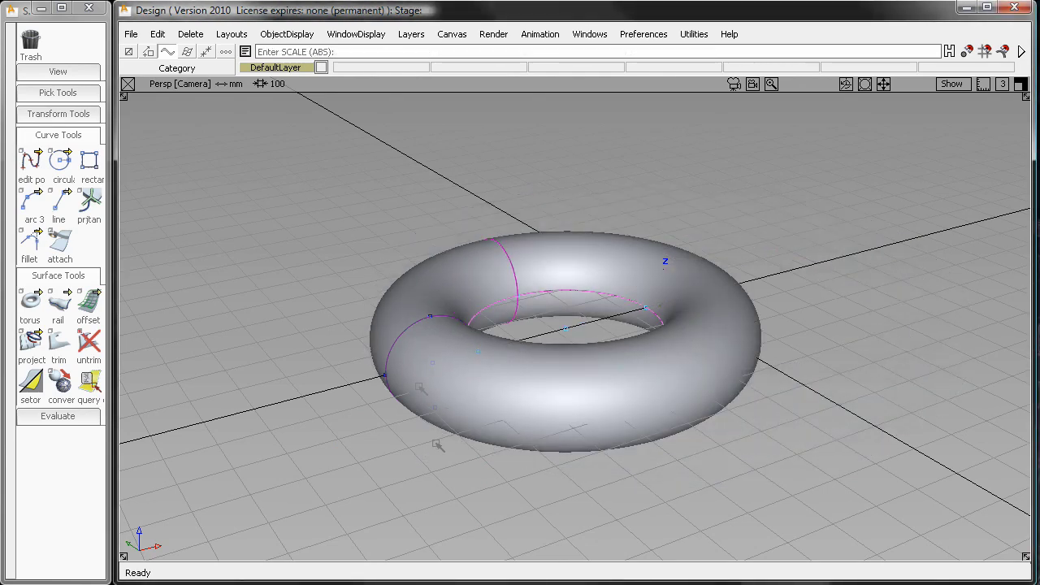
# Select the rail surface together with both its circles and move them along the x axis away from the origin
pyautogui.keyDown('ctrl'); pyautogui.keyDown('shift'); pyautogui.moveTo(419, 444); pyautogui.dragTo(416, 405); pyautogui.keyUp('shift'); pyautogui.keyUp('ctrl')
pyautogui.keyDown('ctrl'); pyautogui.keyDown('shift'); pyautogui.moveTo(388, 409); pyautogui.dragTo(438, 437); pyautogui.keyUp('shift'); pyautogui.keyUp('ctrl')
pyautogui.moveTo(344, 228); pyautogui.dragTo(804, 487)
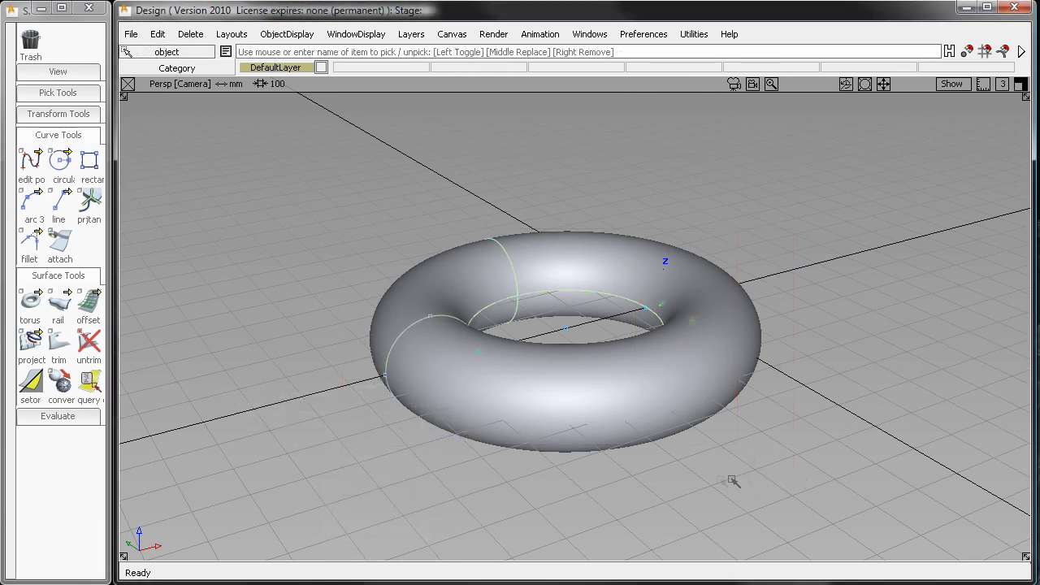
pyautogui.keyDown('ctrl'); pyautogui.keyDown('shift'); pyautogui.moveTo(553, 493); pyautogui.dragTo(552, 455, button='middle'); pyautogui.keyUp('shift'); pyautogui.keyUp('ctrl')
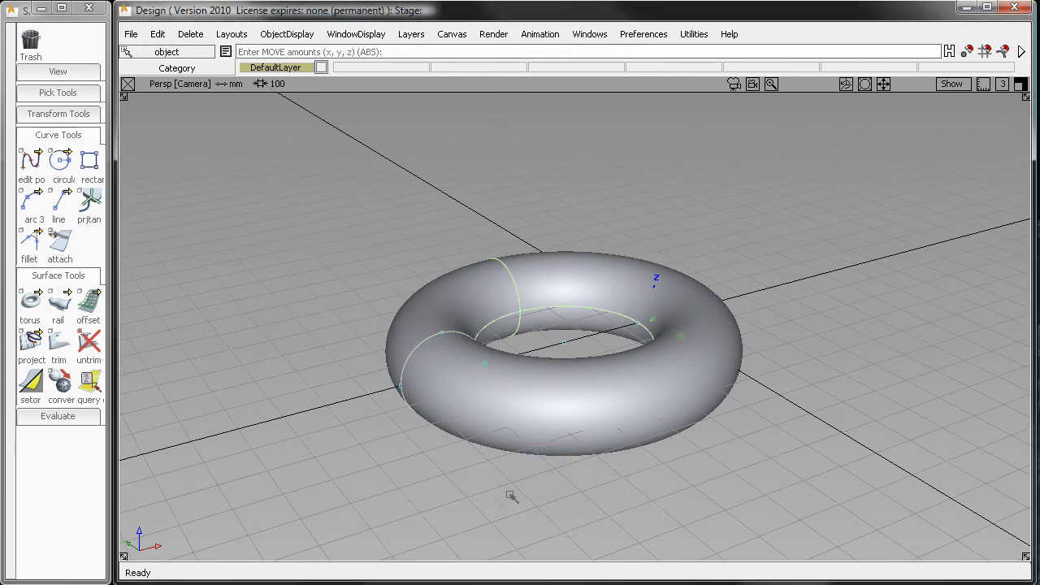
pyautogui.click(505, 502)
pyautogui.click(419, 480)
pyautogui.moveTo(425, 487); pyautogui.dragTo(785, 412)
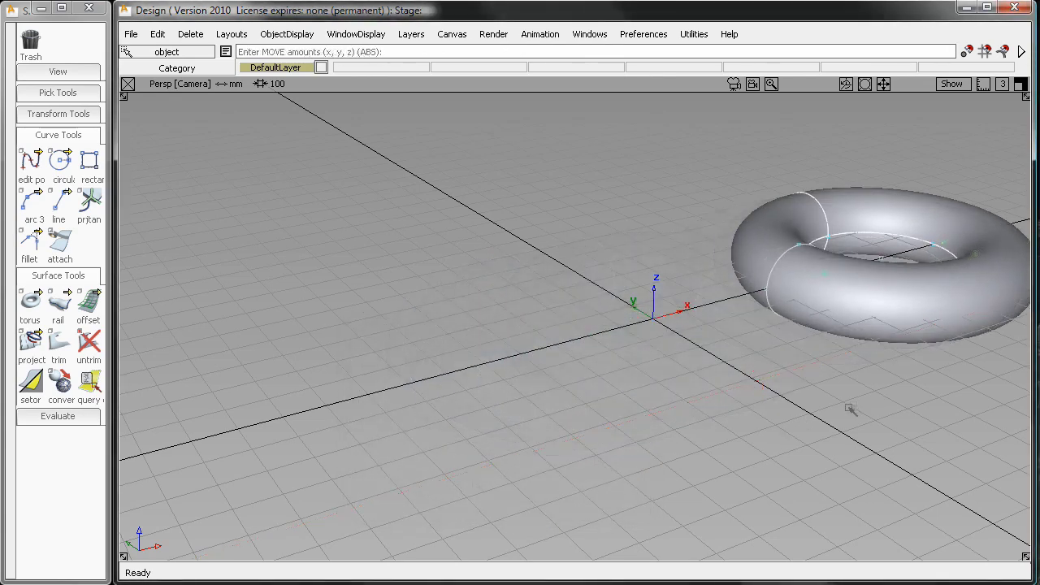
# Try to enlarge the small generation circle of the moved ring, and undo that scaling
pyautogui.keyDown('ctrl'); pyautogui.keyDown('shift'); pyautogui.moveTo(788, 352); pyautogui.dragTo(753, 369); pyautogui.keyUp('shift'); pyautogui.keyUp('ctrl')
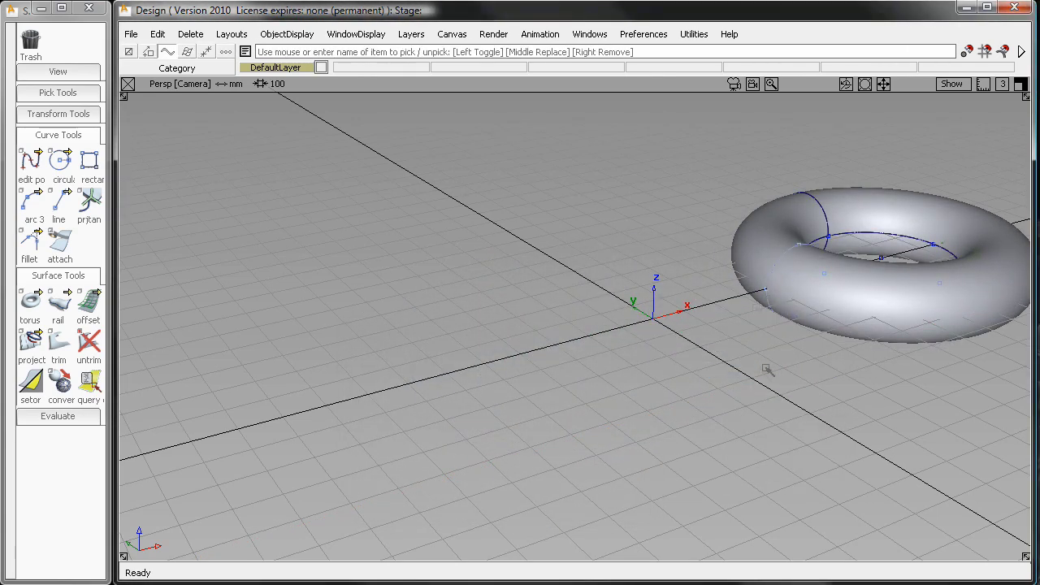
pyautogui.keyDown('ctrl'); pyautogui.keyDown('shift'); pyautogui.moveTo(762, 370); pyautogui.dragTo(817, 371, button='middle'); pyautogui.keyUp('shift'); pyautogui.keyUp('ctrl')
pyautogui.moveTo(792, 372); pyautogui.dragTo(883, 320)
pyautogui.hotkey('ctrl', 'z')
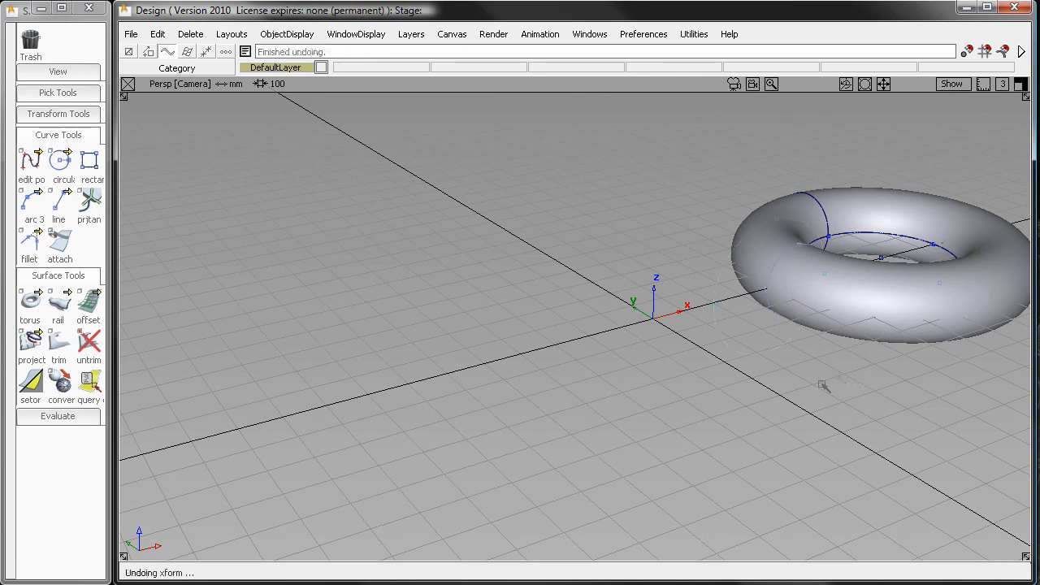
# Delete only the rail surface, keeping the small generation circle and the large rail circle
pyautogui.keyDown('ctrl'); pyautogui.keyDown('shift'); pyautogui.moveTo(812, 402); pyautogui.dragTo(812, 357); pyautogui.keyUp('shift'); pyautogui.keyUp('ctrl')
pyautogui.keyDown('ctrl'); pyautogui.keyDown('shift'); pyautogui.moveTo(811, 323); pyautogui.dragTo(798, 362); pyautogui.keyUp('shift'); pyautogui.keyUp('ctrl')
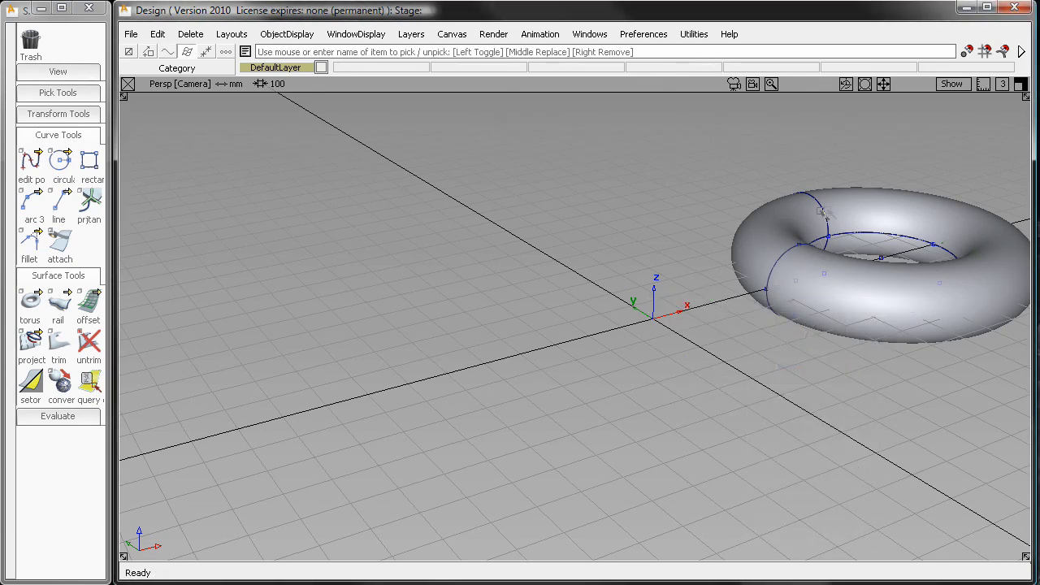
pyautogui.press('Delete')
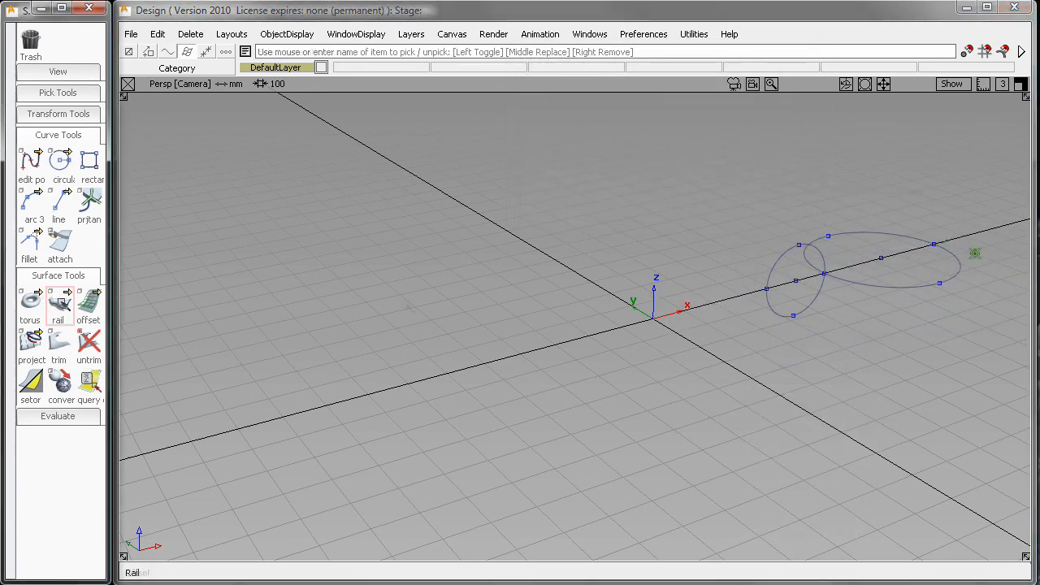
# Rebuild the rail surface using the small circle as generation curve and the large circle as rail
pyautogui.click(62, 303)
pyautogui.click(781, 264)
pyautogui.click(866, 286)
# Delete the rail surface with both its circles and draw a new large circle centred on the origin
pyautogui.keyDown('ctrl'); pyautogui.keyDown('shift'); pyautogui.click(808, 382); pyautogui.keyUp('shift'); pyautogui.keyUp('ctrl')
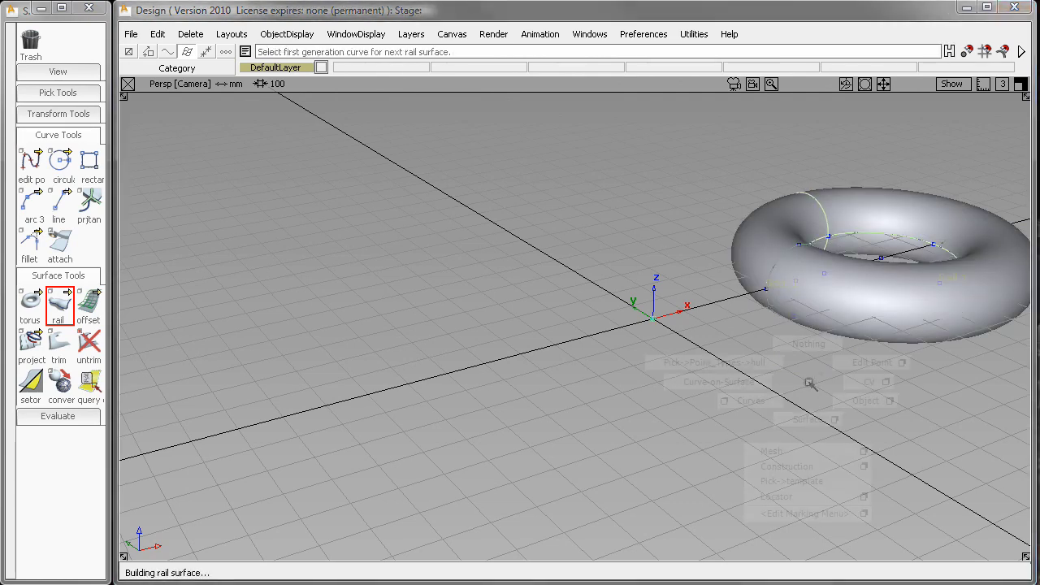
pyautogui.keyDown('ctrl'); pyautogui.keyDown('shift'); pyautogui.moveTo(808, 381); pyautogui.dragTo(708, 169); pyautogui.keyUp('shift'); pyautogui.keyUp('ctrl')
pyautogui.click(63, 161)
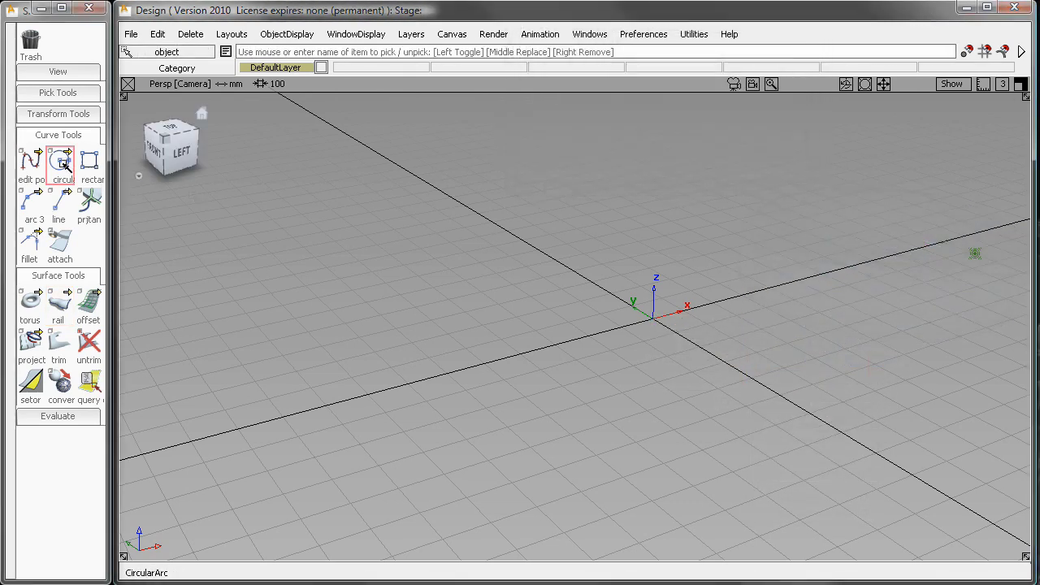
pyautogui.click(651, 321)
pyautogui.click(794, 283)
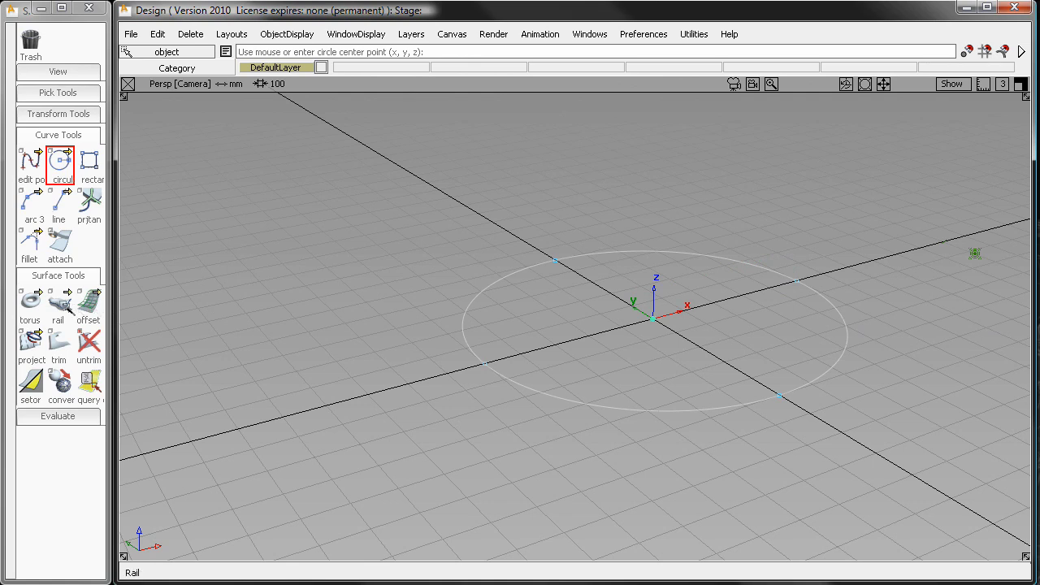
# Build a tube surface along the new circle with a radius of 83.8871
pyautogui.moveTo(58, 306); pyautogui.dragTo(331, 304)
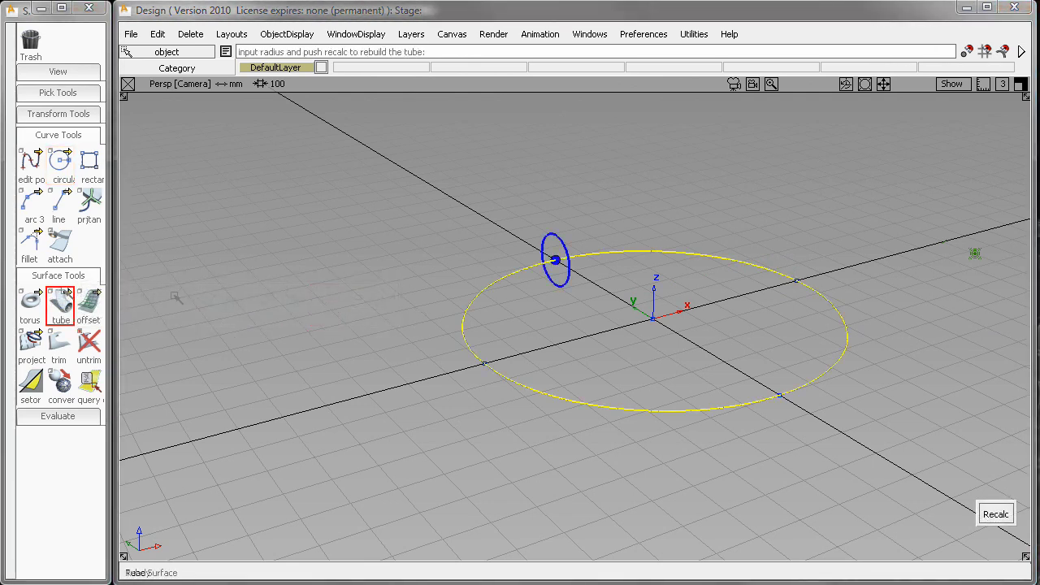
pyautogui.doubleClick(61, 302)
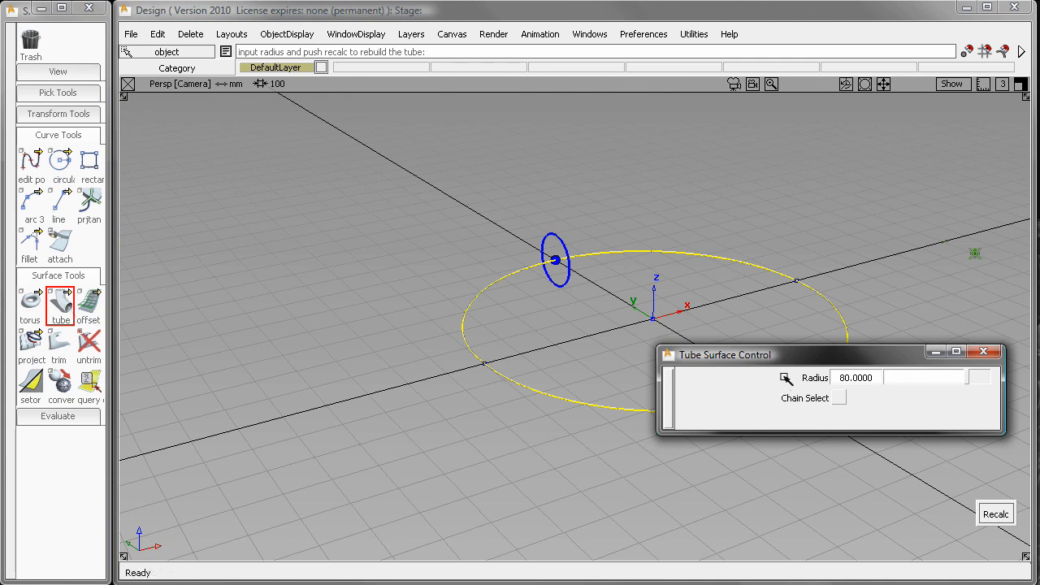
pyautogui.moveTo(967, 380)
pyautogui.mouseDown()
pyautogui.moveTo(917, 389)
pyautogui.moveTo(975, 388)
pyautogui.mouseUp()
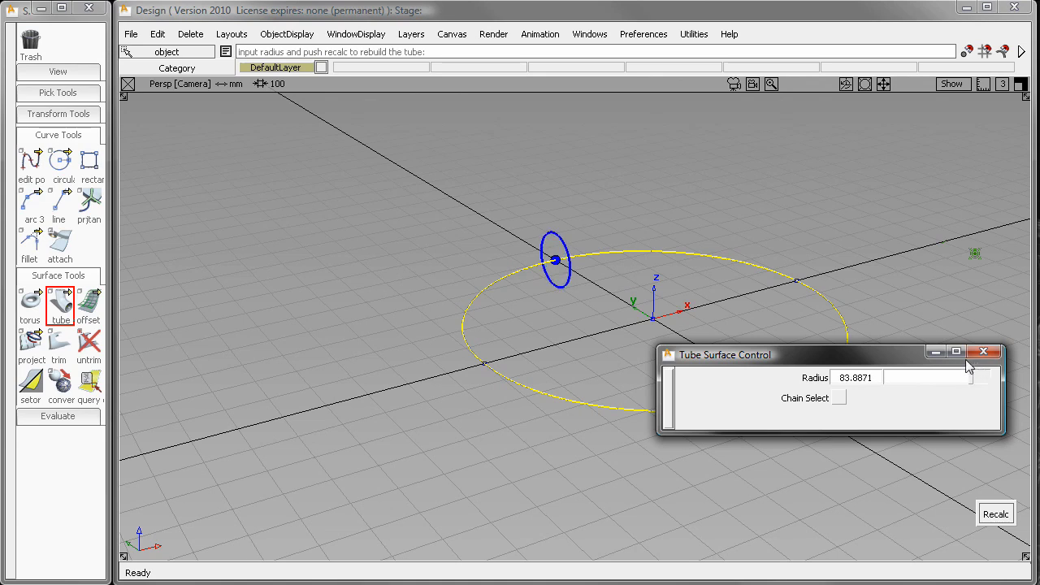
pyautogui.click(996, 514)
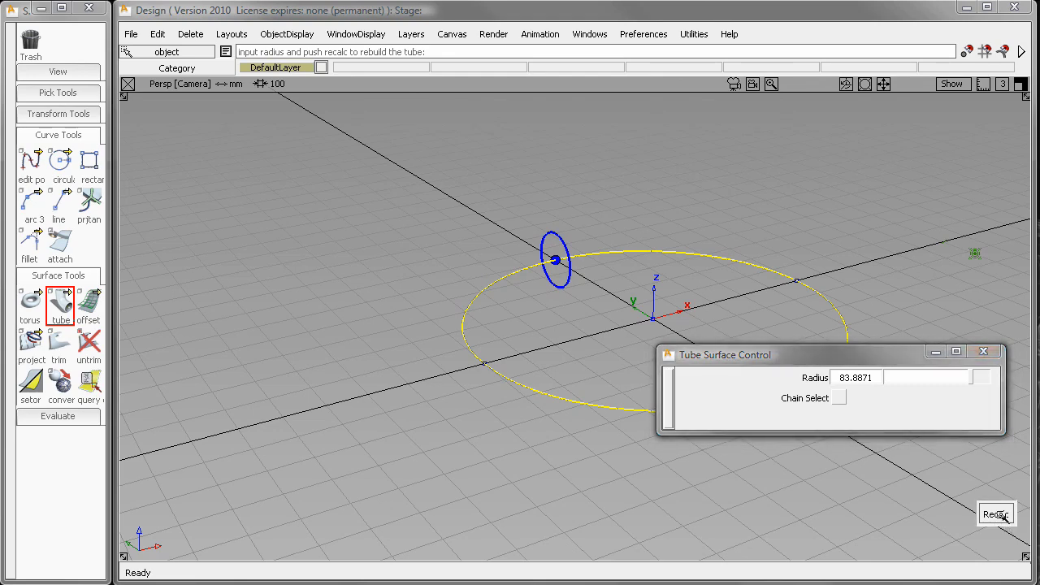
pyautogui.click(982, 353)
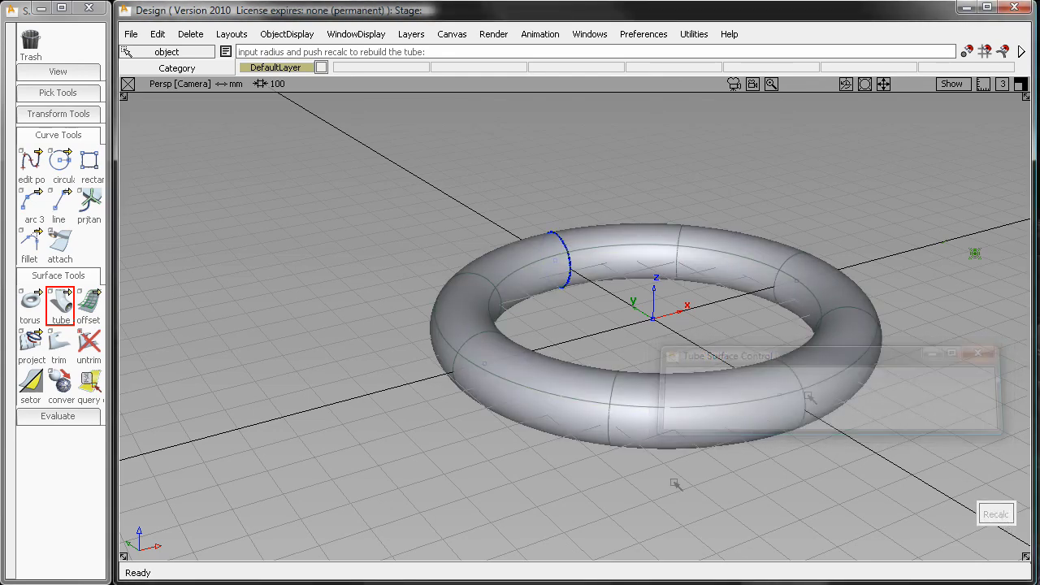
# Scale the tube's path circle up and back down to about 0.62 to resize the ring
pyautogui.keyDown('ctrl'); pyautogui.keyDown('shift'); pyautogui.moveTo(673, 481); pyautogui.dragTo(604, 482); pyautogui.keyUp('shift'); pyautogui.keyUp('ctrl')
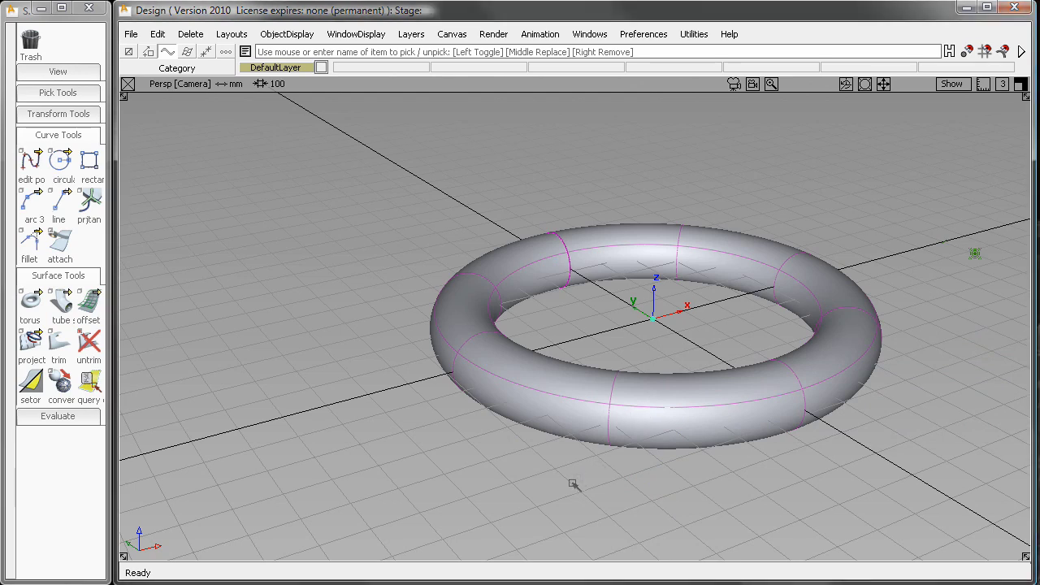
pyautogui.keyDown('ctrl'); pyautogui.keyDown('shift'); pyautogui.moveTo(572, 482); pyautogui.dragTo(620, 480, button='middle'); pyautogui.keyUp('shift'); pyautogui.keyUp('ctrl')
pyautogui.moveTo(602, 490); pyautogui.dragTo(356, 557)
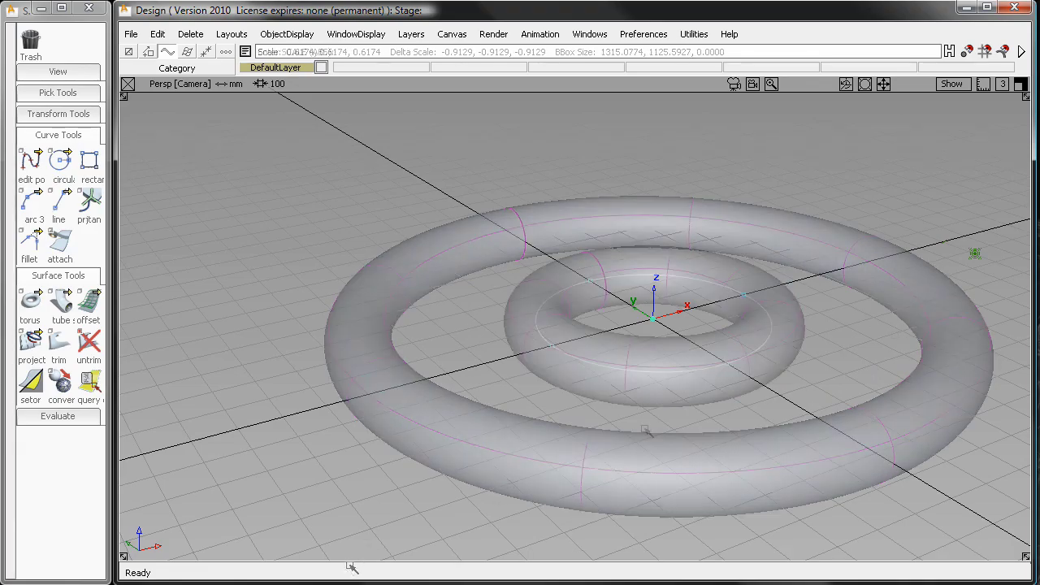